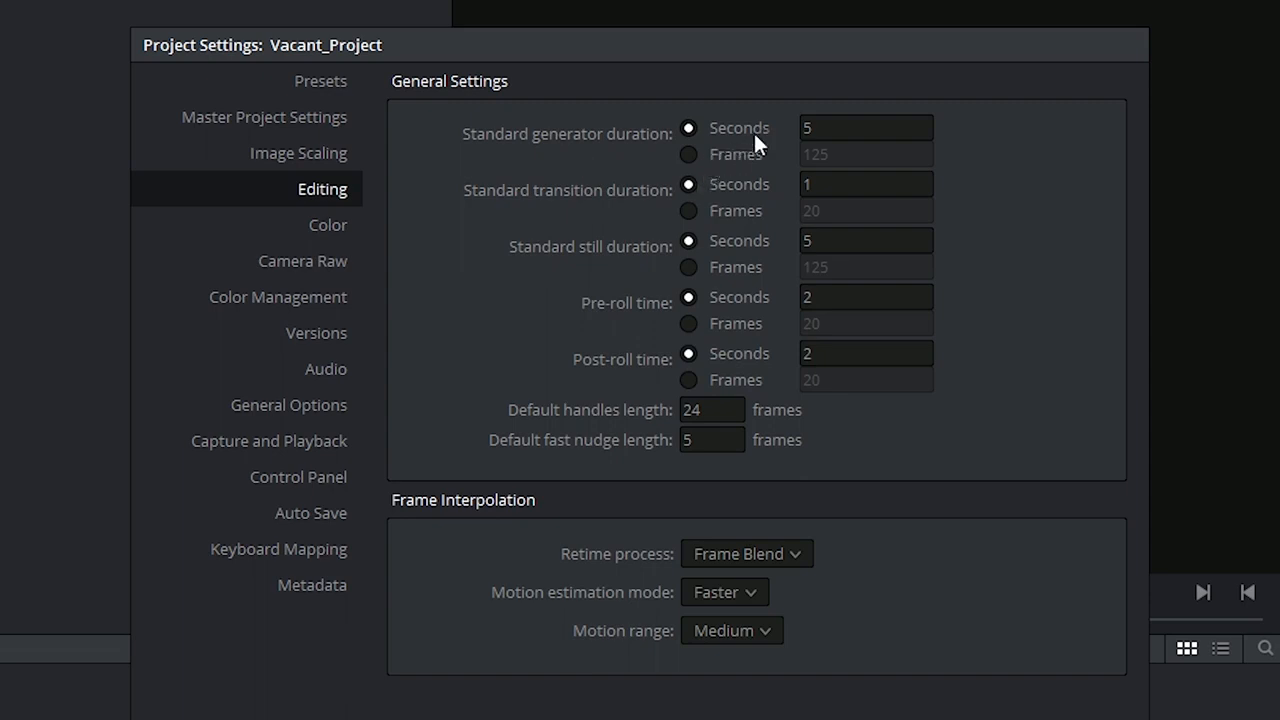
Examine the standard generator duration units and the retime process choices in the Editing project settings.
click(688, 155)
click(688, 130)
click(800, 554)
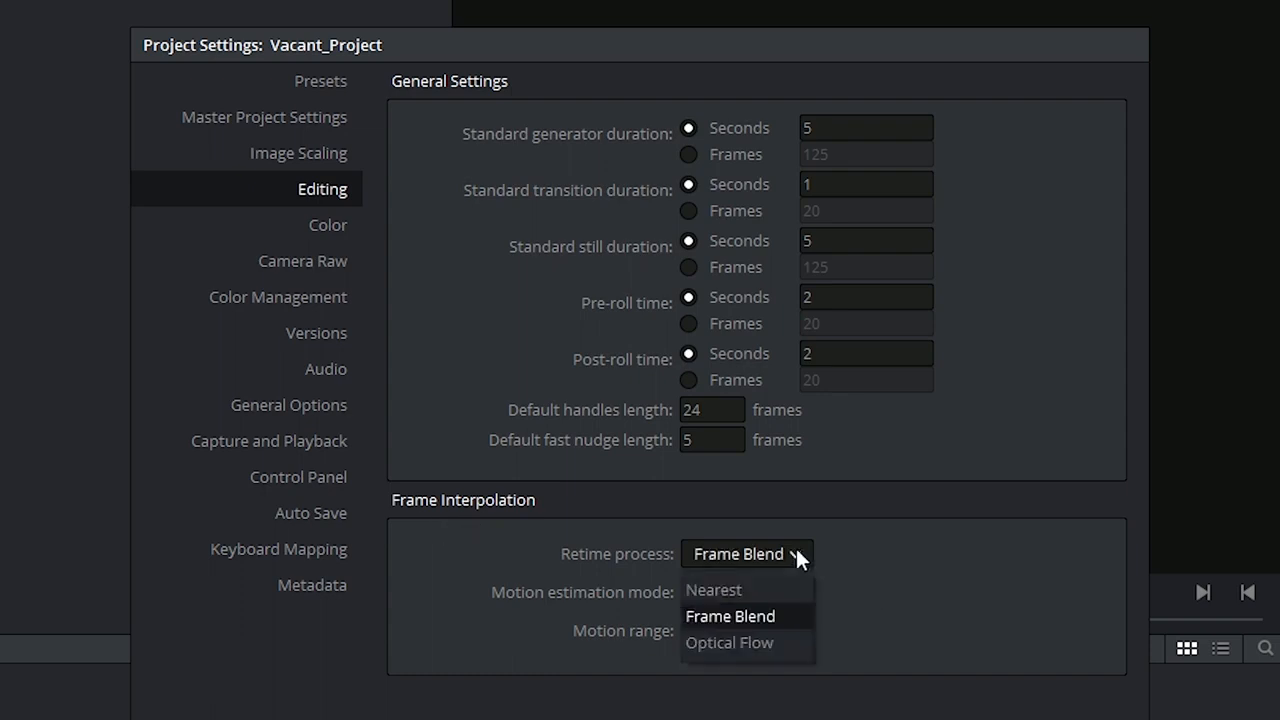
click(800, 554)
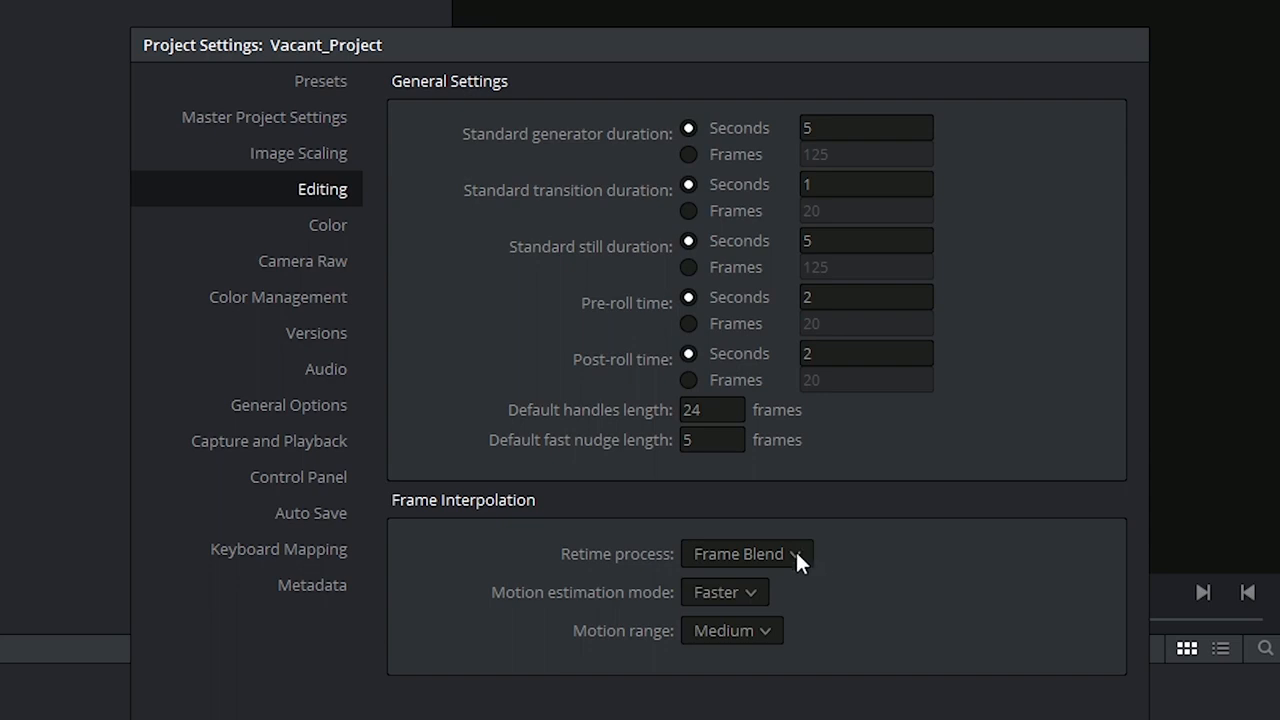
click(800, 556)
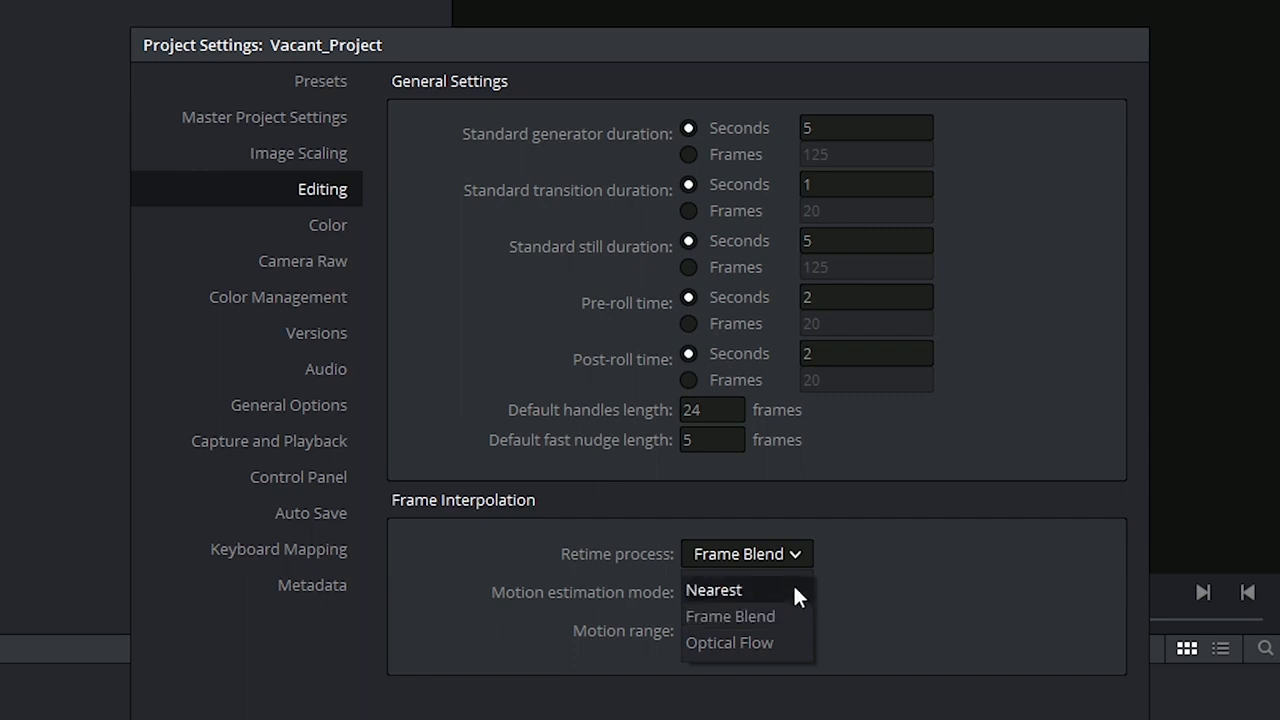
click(739, 690)
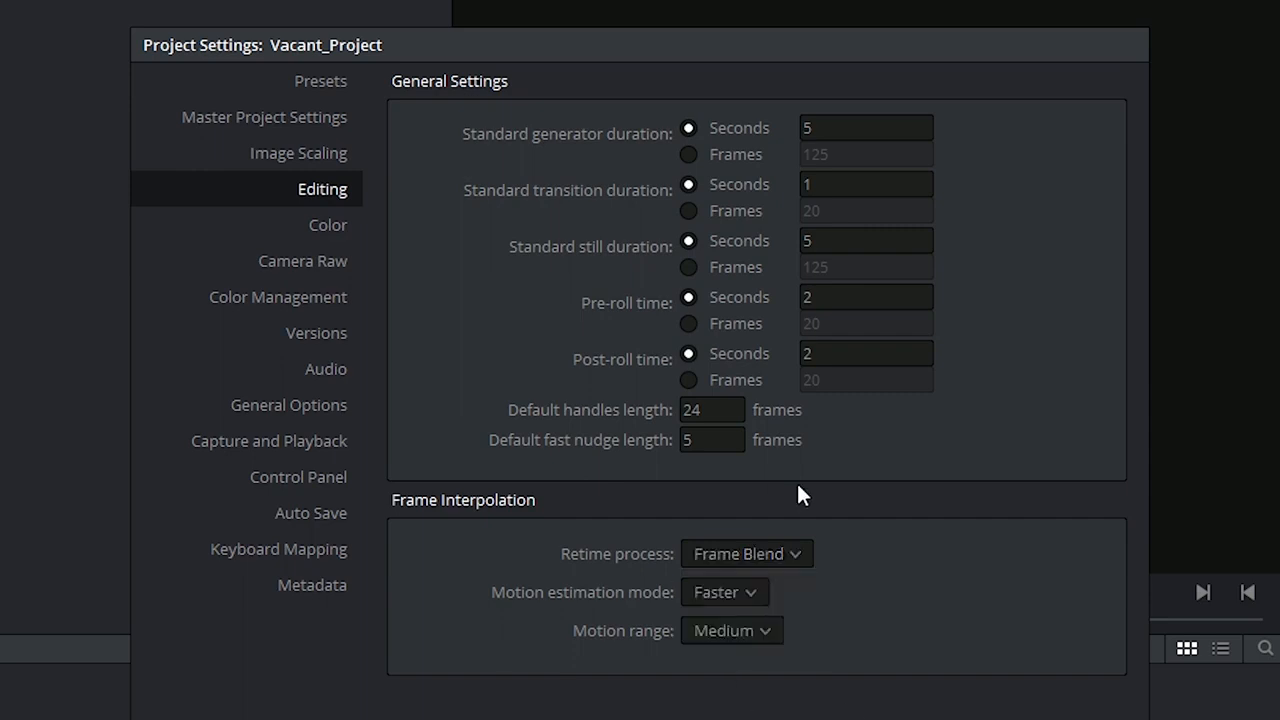
Set the project's Color settings to automatically cue 1 frame into timeline clips, and review the remaining Color options.
click(327, 225)
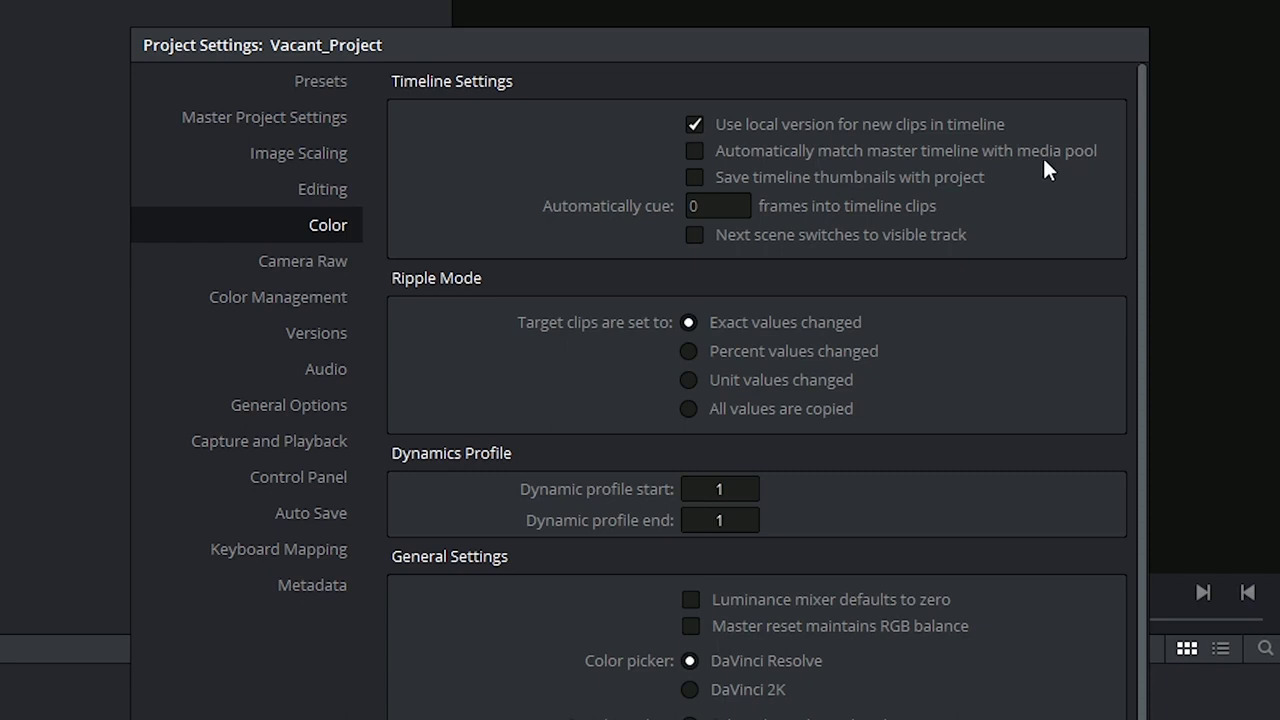
click(729, 205)
text(1)
key(Return)
drag(729, 206, 434, 297)
scroll(642, 499, down, 4)
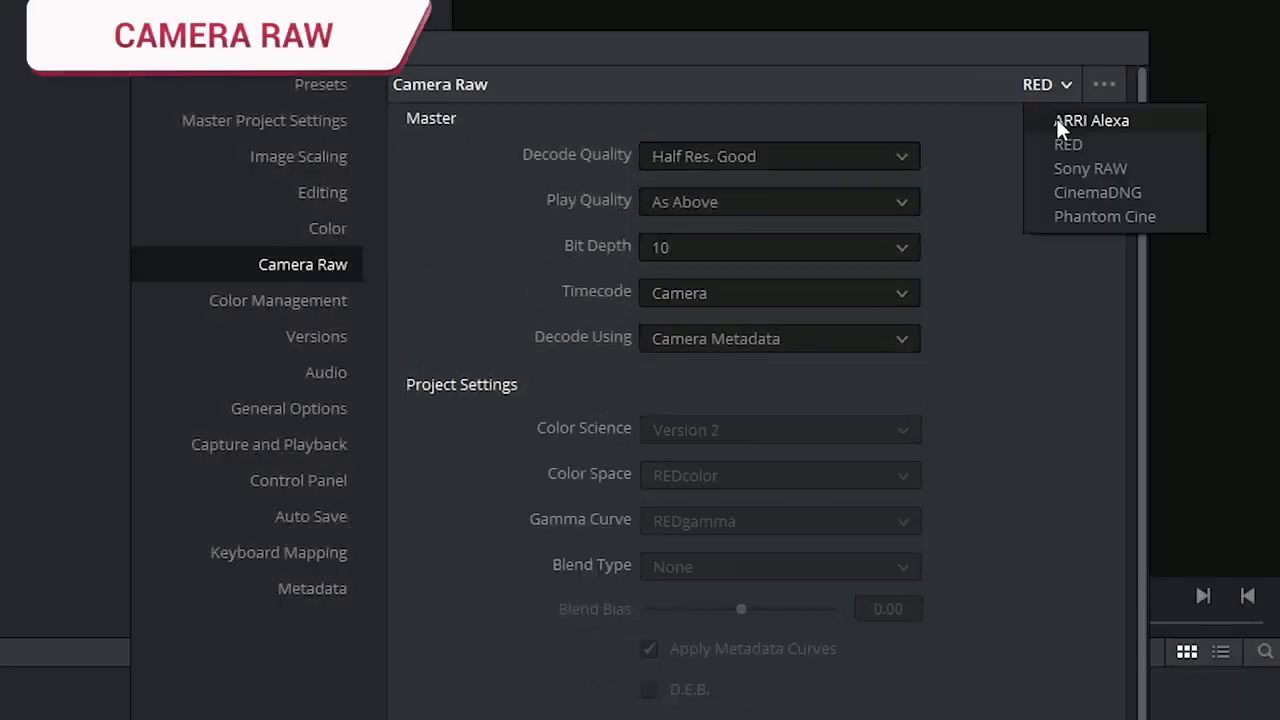
Compare the Camera Raw settings for RED, Sony RAW and CinemaDNG, then return to ARRI Alexa.
click(1060, 120)
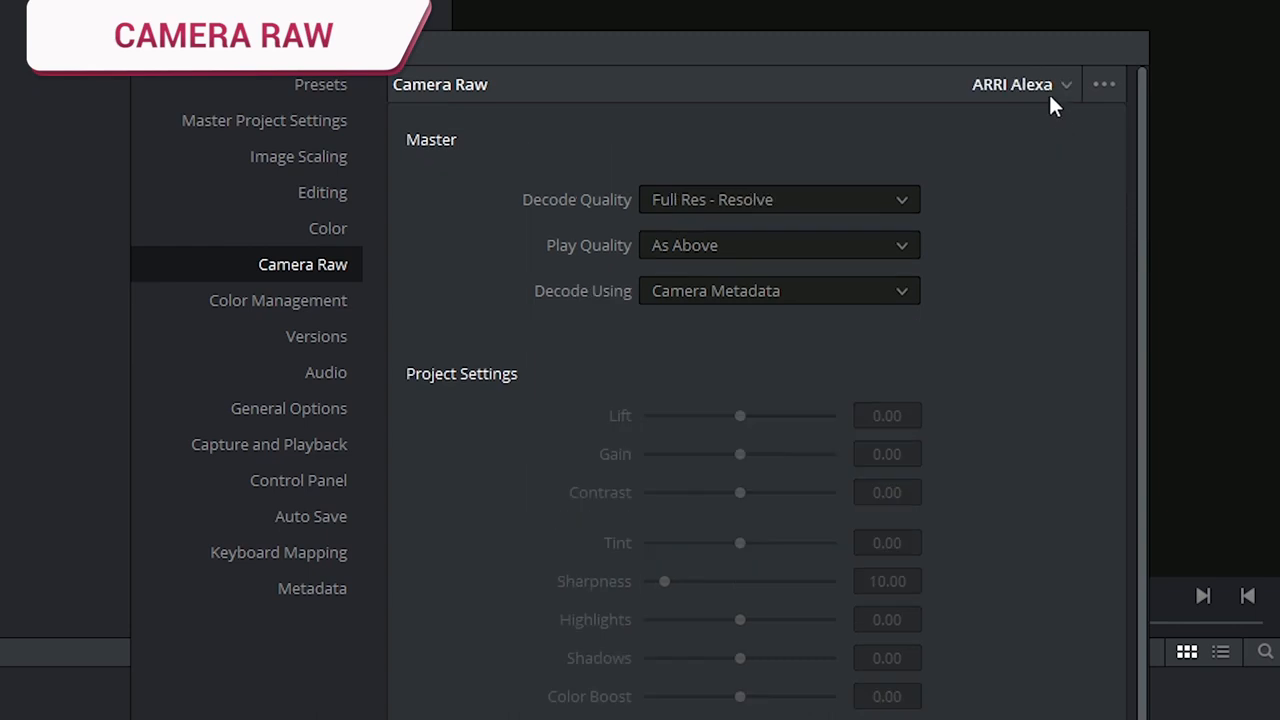
click(1032, 85)
click(1036, 144)
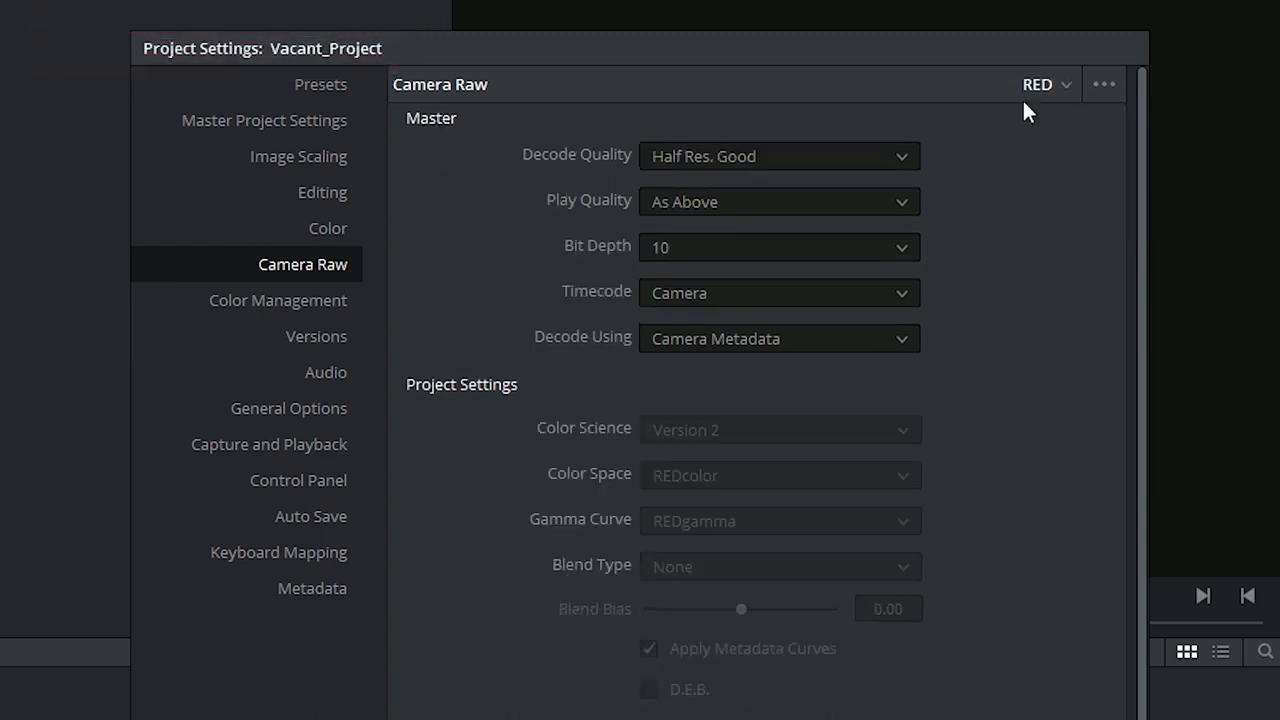
click(1045, 85)
click(1050, 168)
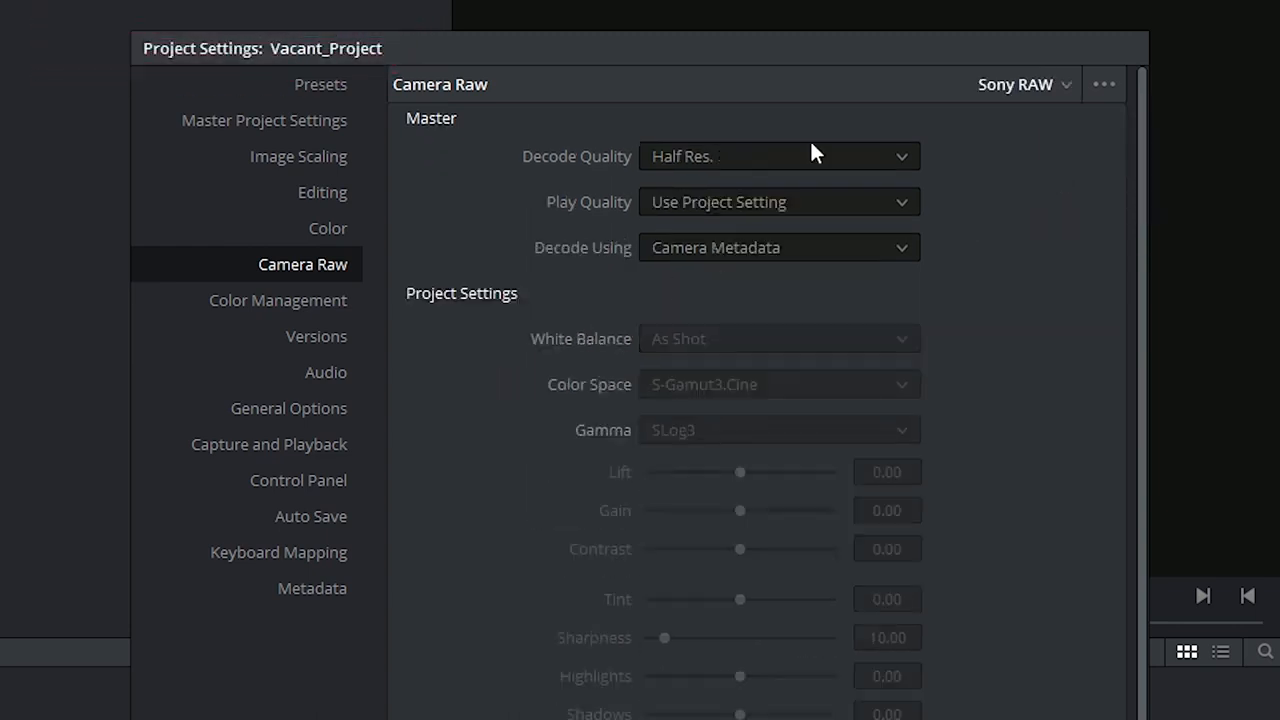
click(1040, 85)
click(1066, 192)
click(1030, 85)
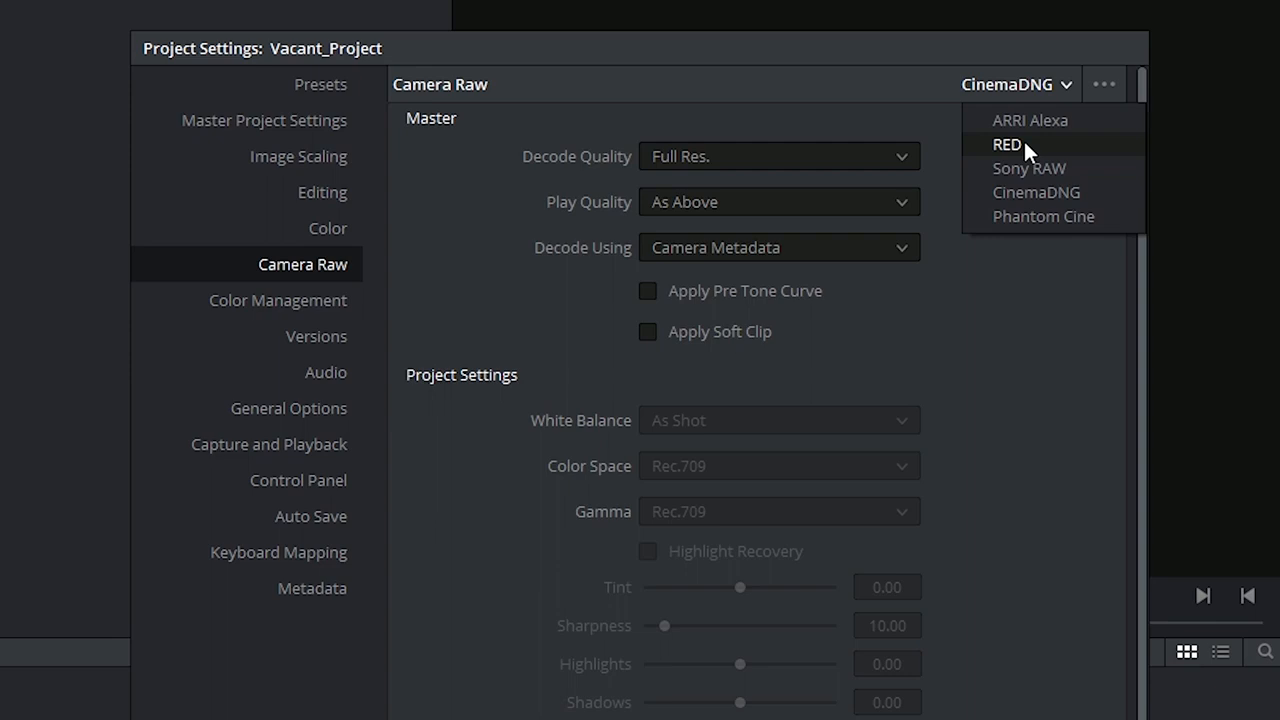
click(1028, 121)
Review the Color Management settings and check the color science choices in the Master Project Settings.
click(340, 314)
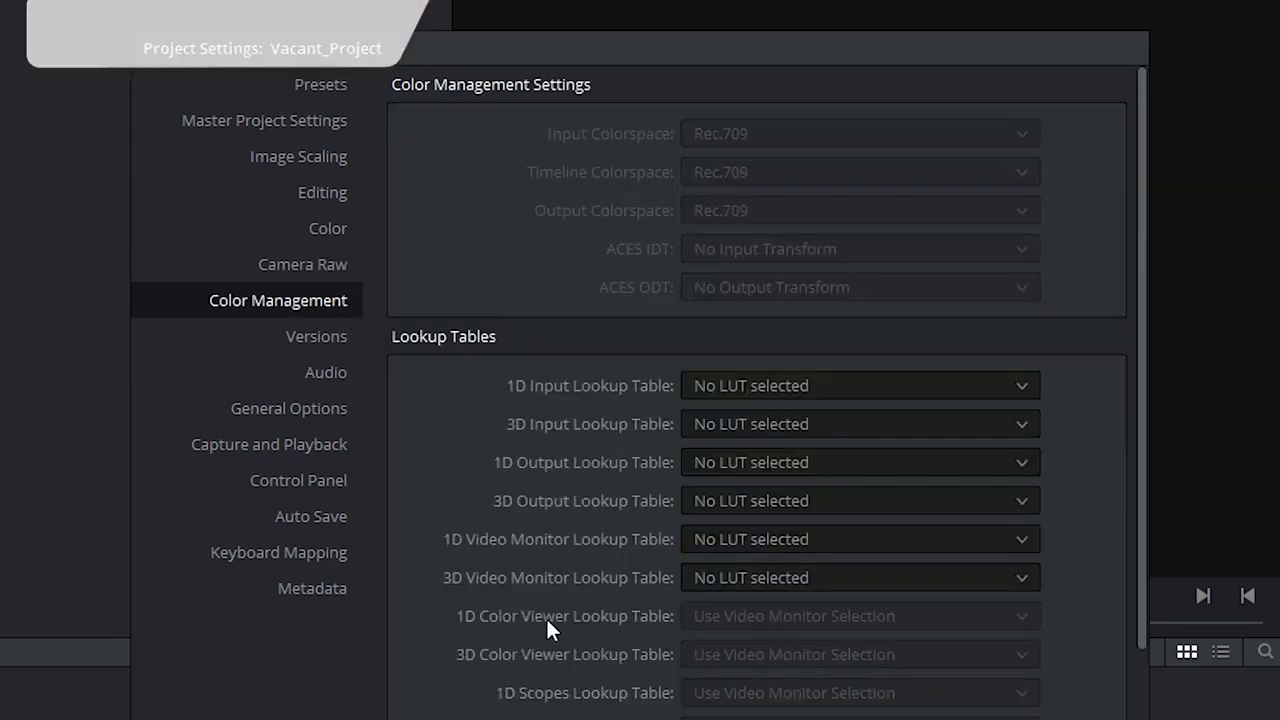
scroll(541, 627, down, 3)
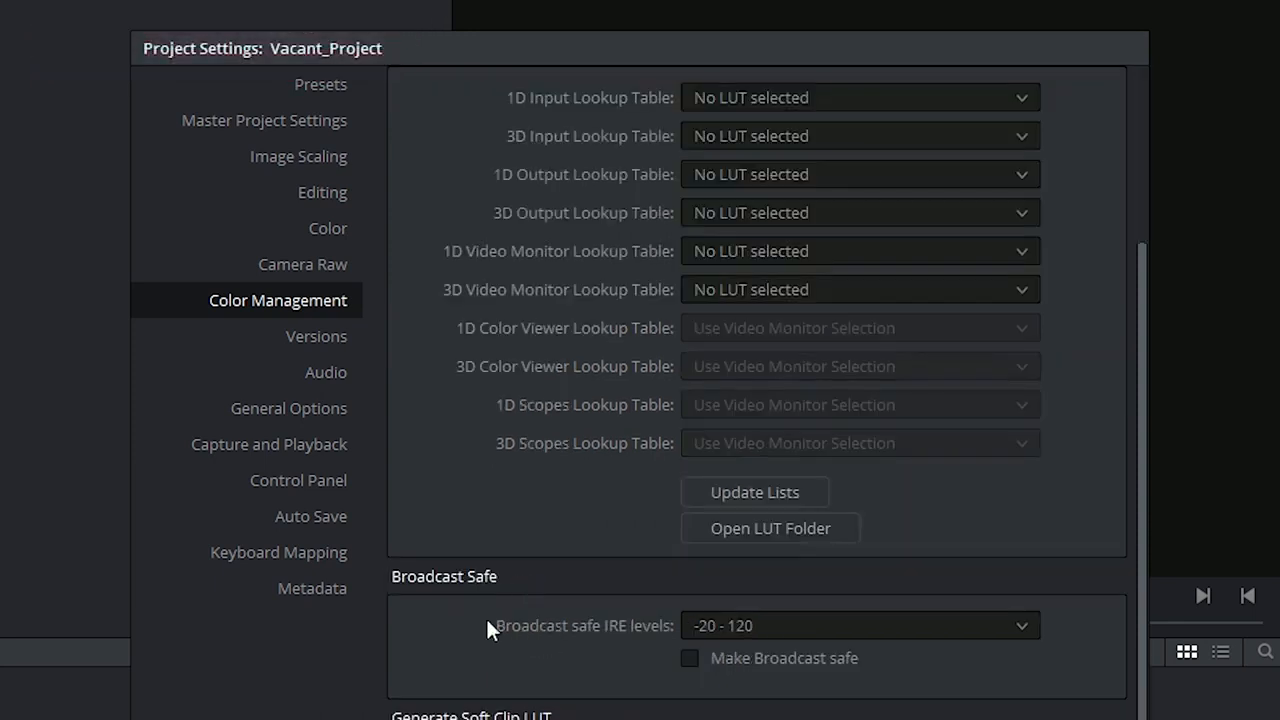
scroll(488, 635, up, 3)
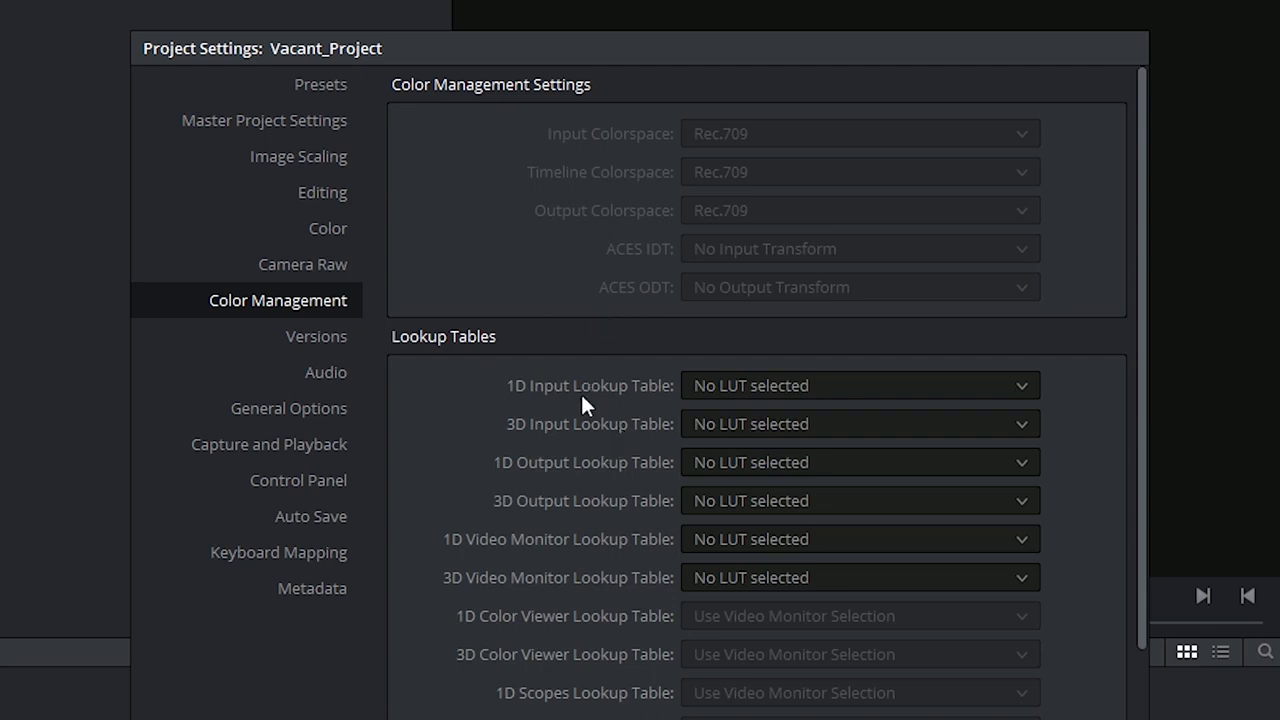
click(315, 125)
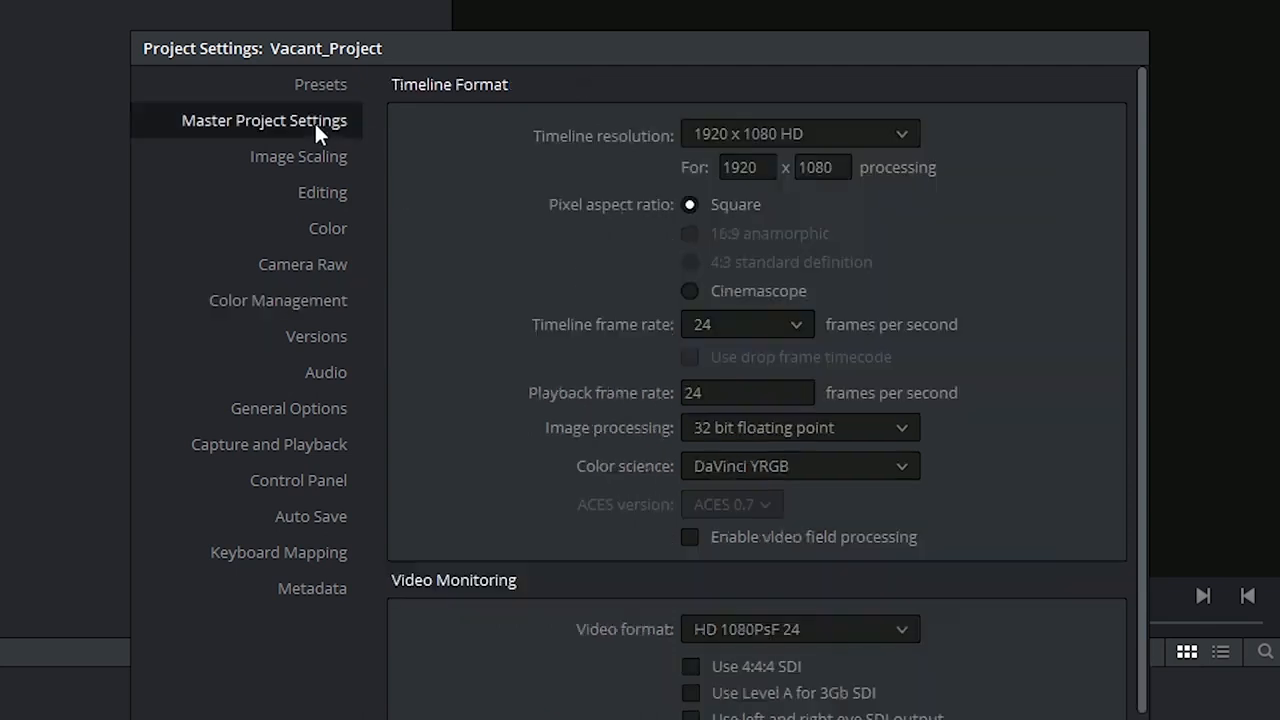
click(783, 467)
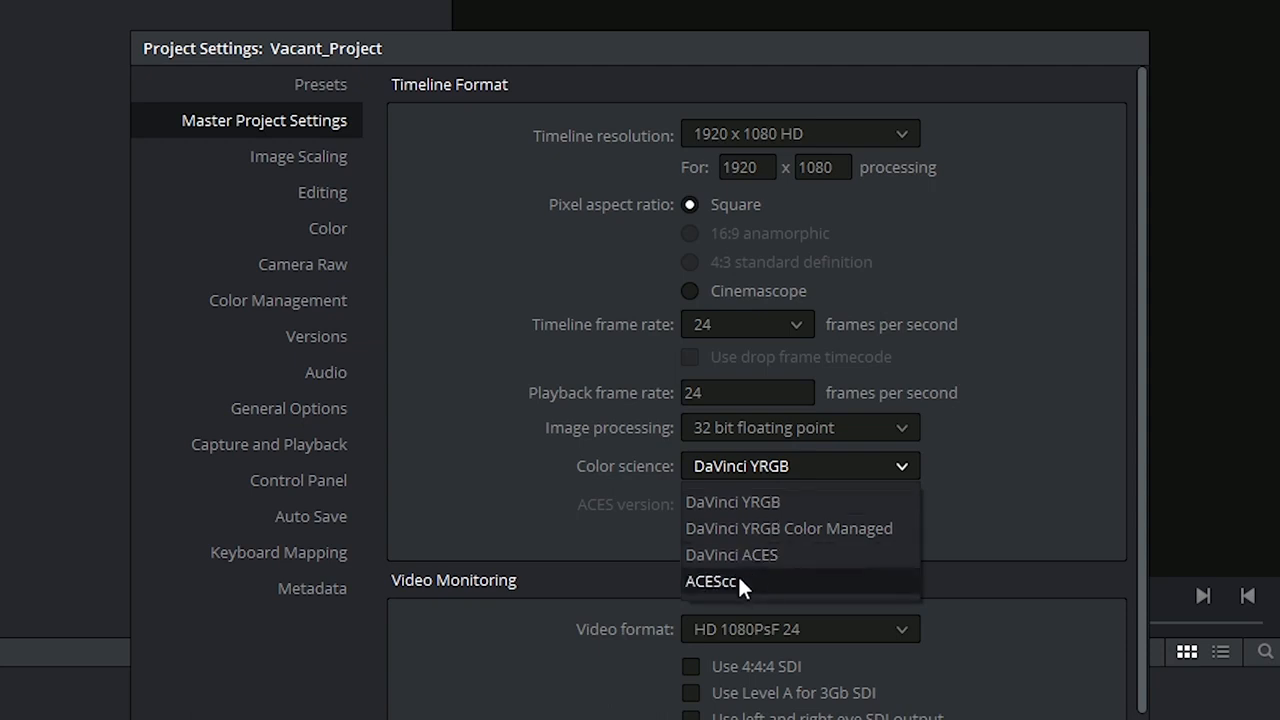
click(564, 476)
Examine the lookup table, soft clip LUT and easyDCP/JPEG2000 timeline colorspace options in Color Management.
click(313, 310)
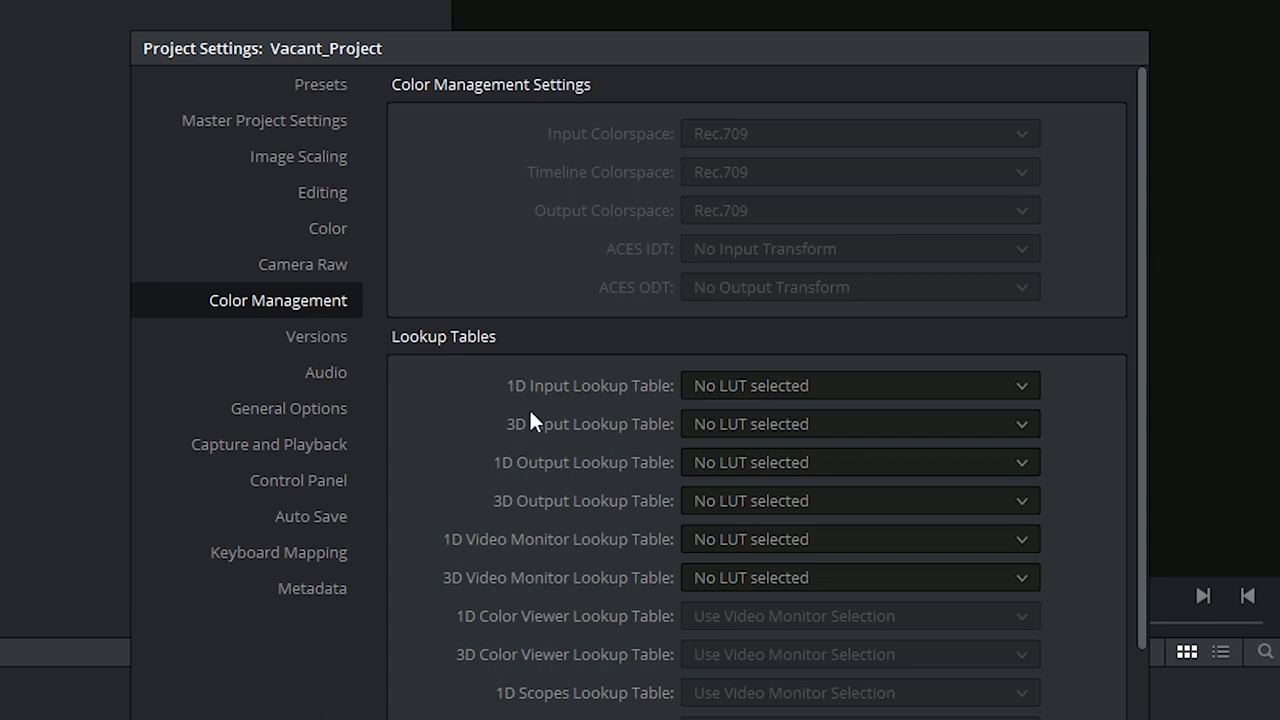
scroll(588, 650, down, 3)
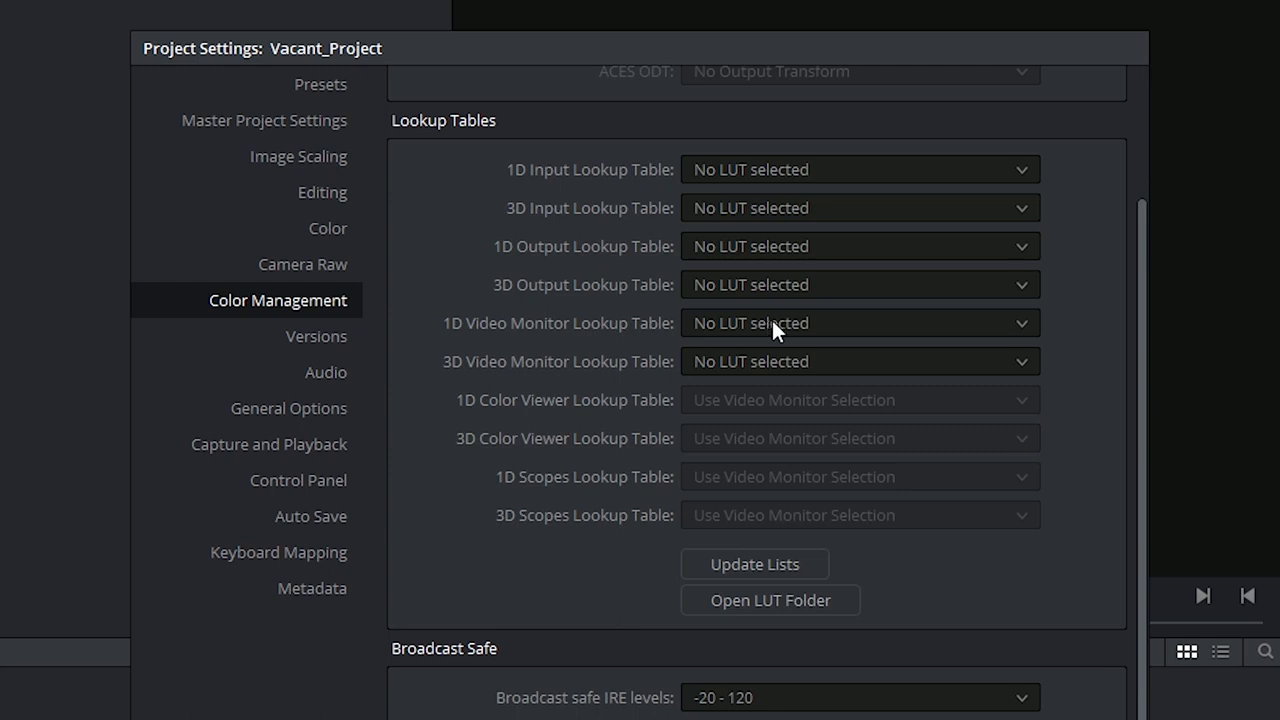
scroll(526, 358, down, 10)
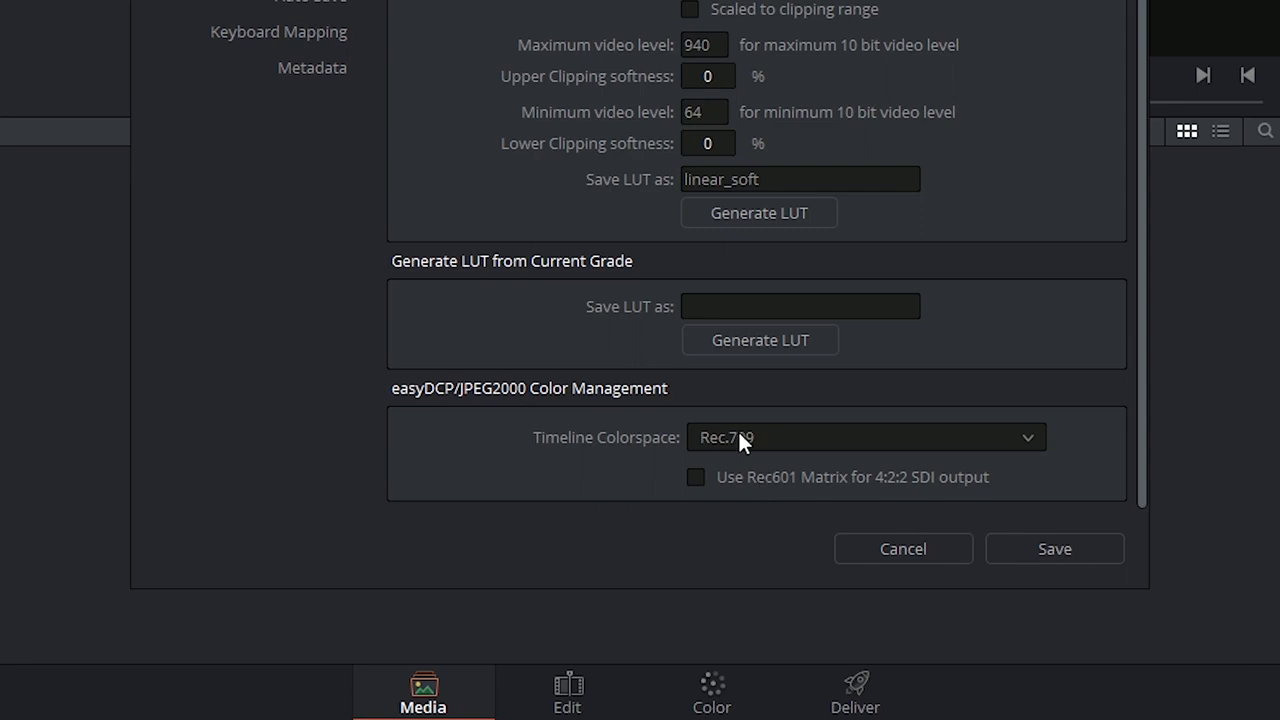
click(745, 441)
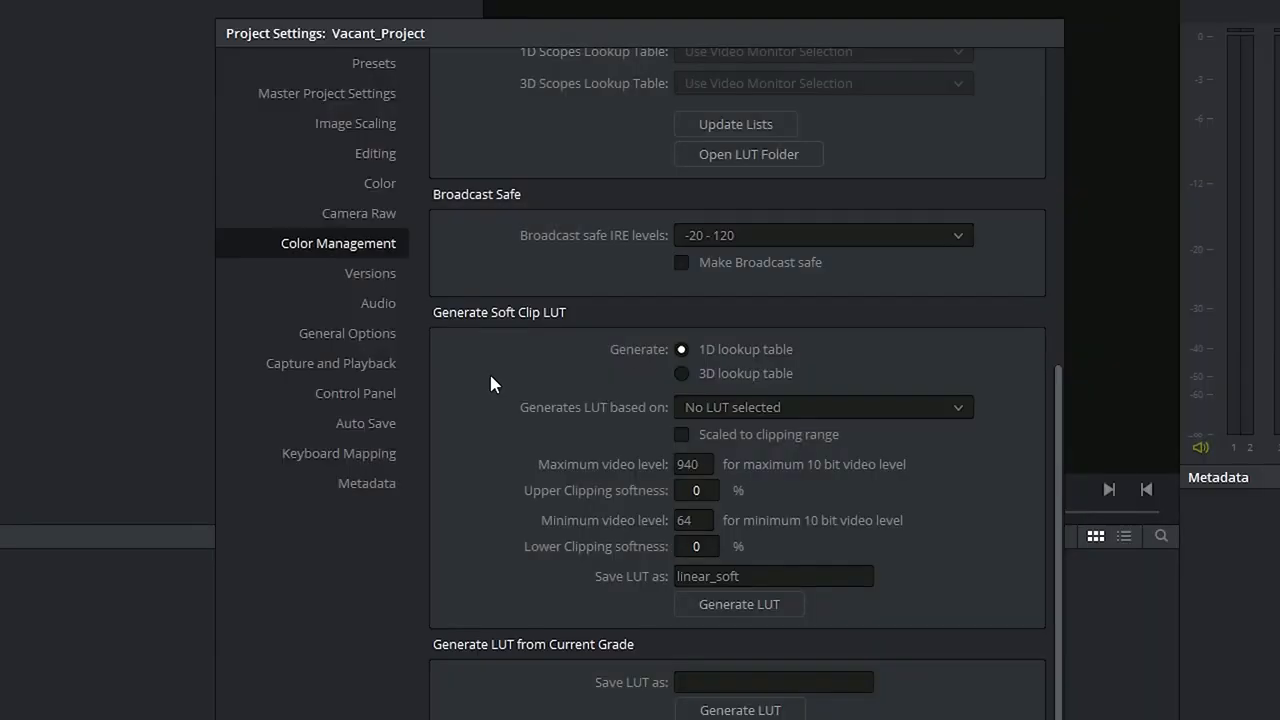
Look through the Versions, Audio and General Options pages of the project settings.
click(370, 276)
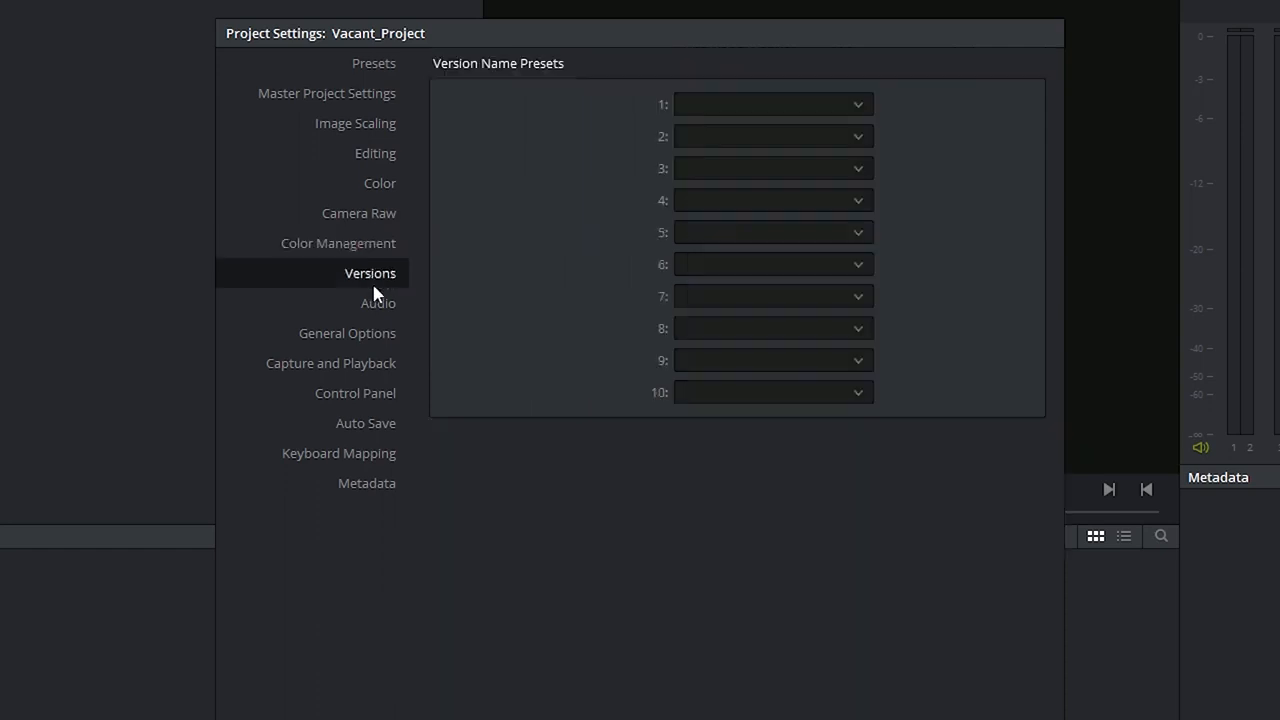
click(373, 308)
click(364, 338)
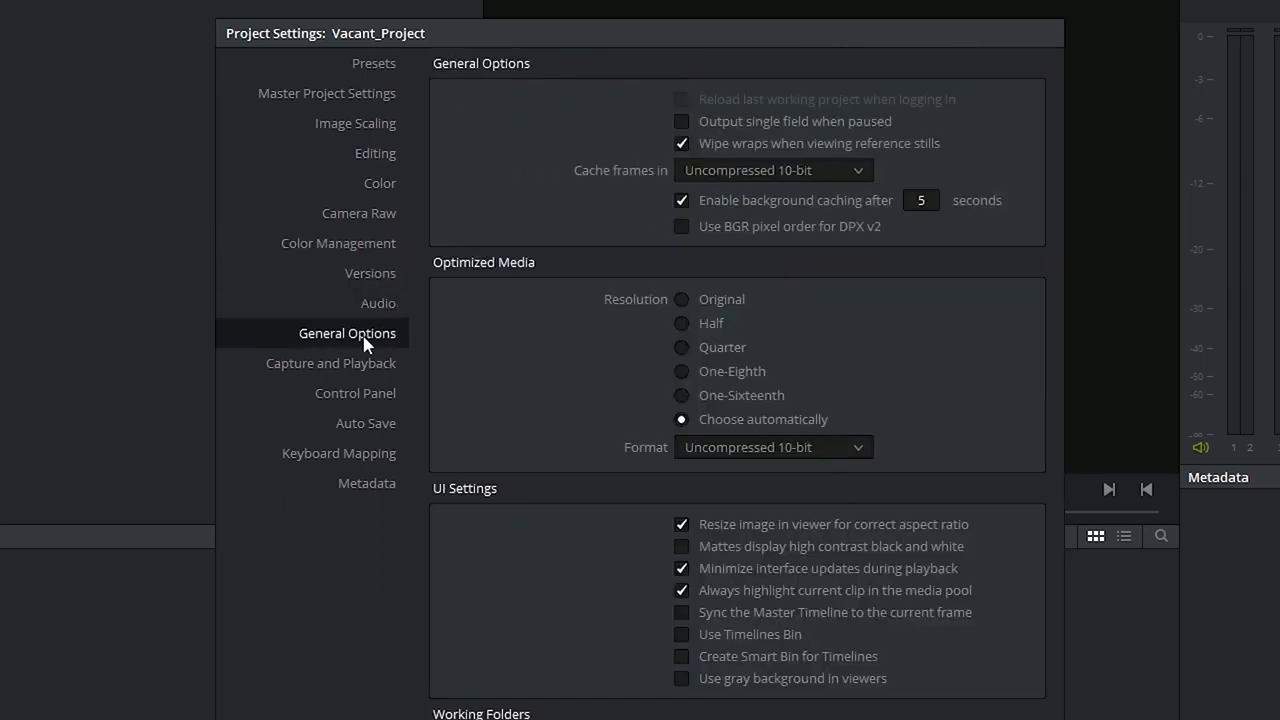